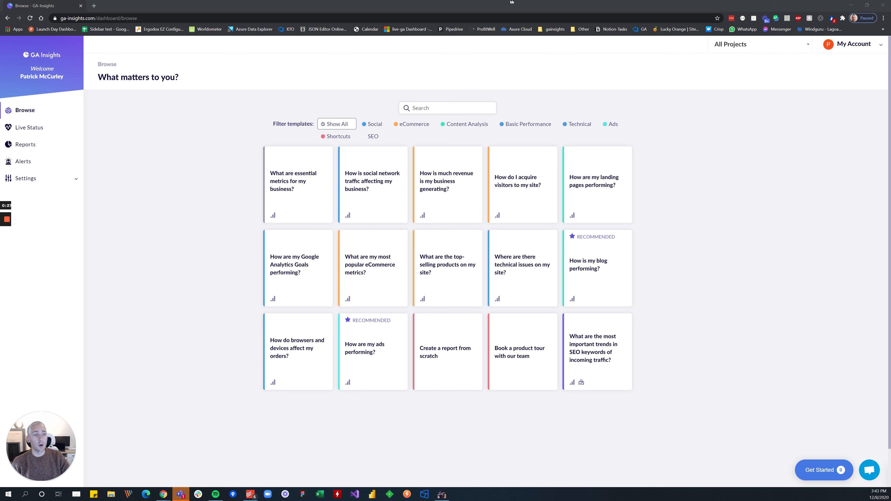
# Keep the project filter on All Projects and start a new setup from the "What are essential metrics for my business?" template.
pyautogui.click(737, 40)
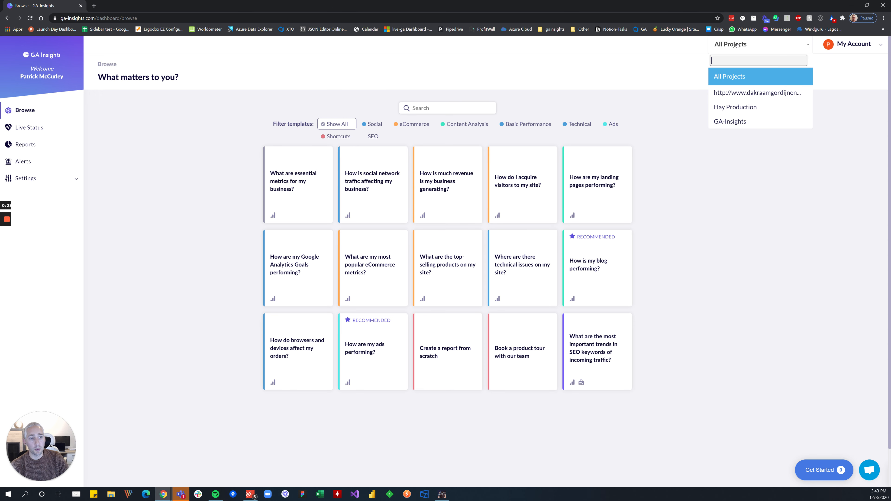
pyautogui.click(737, 72)
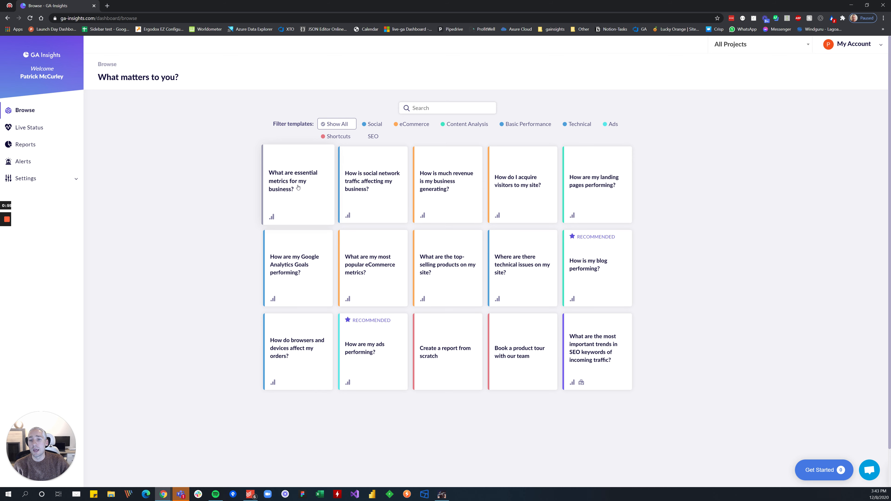
pyautogui.click(302, 178)
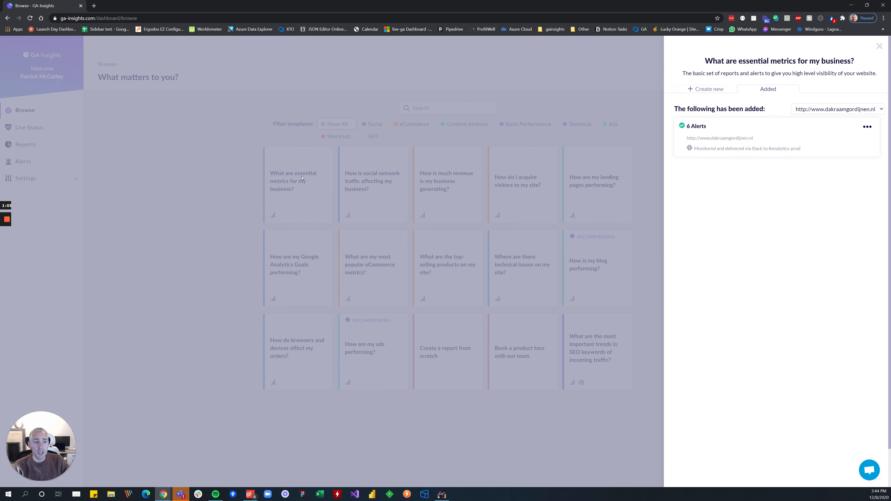
pyautogui.click(725, 89)
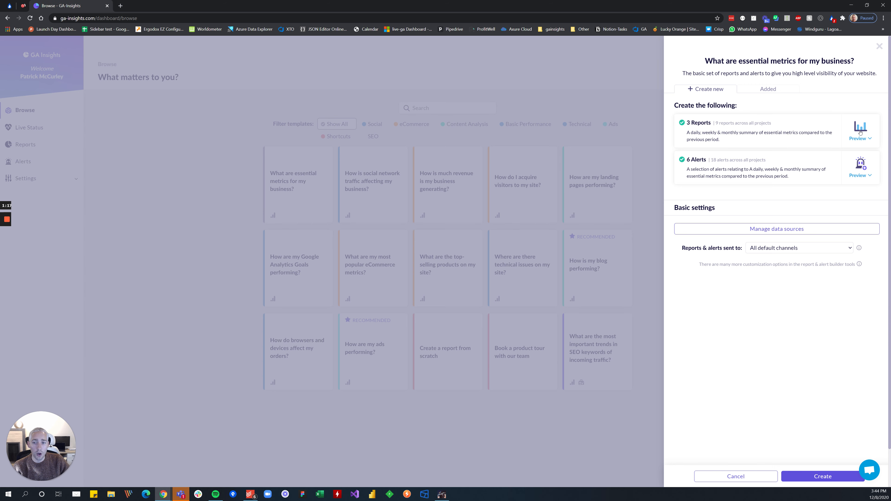
# Preview the template's weekly report for the GA-Insights website and examine its site summary and charts.
pyautogui.click(861, 132)
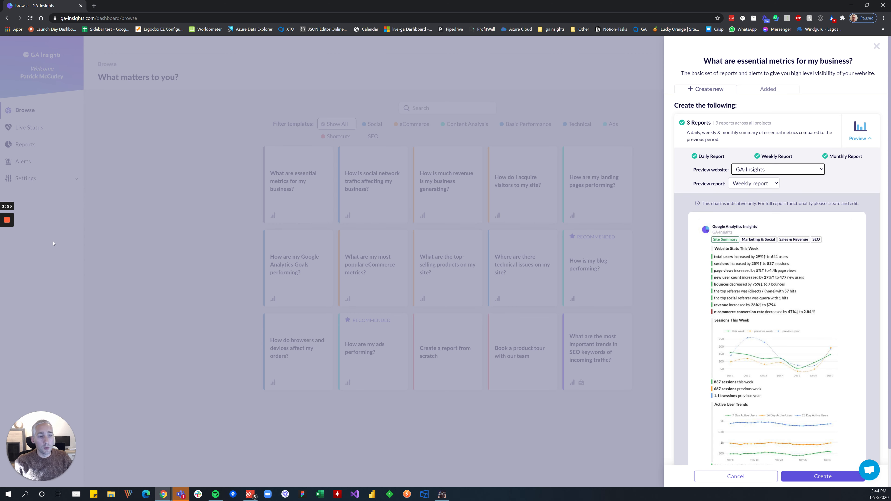
pyautogui.scroll(-3, 762, 272)
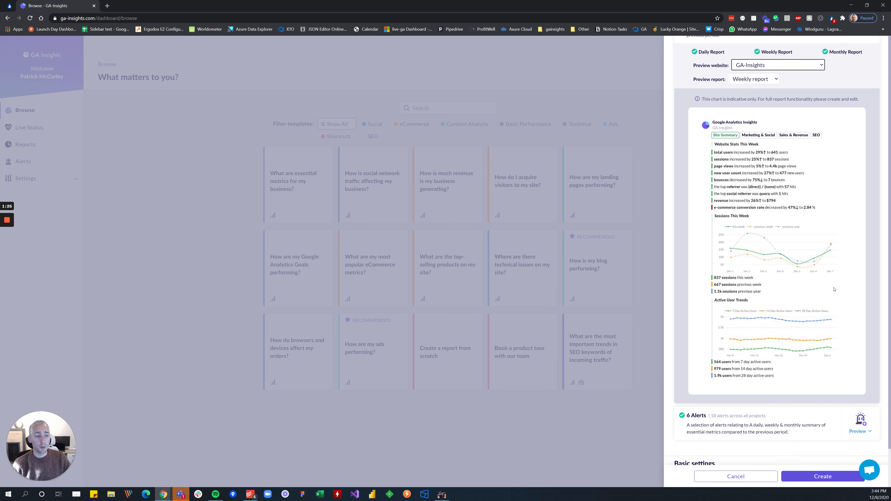
pyautogui.scroll(2, 738, 286)
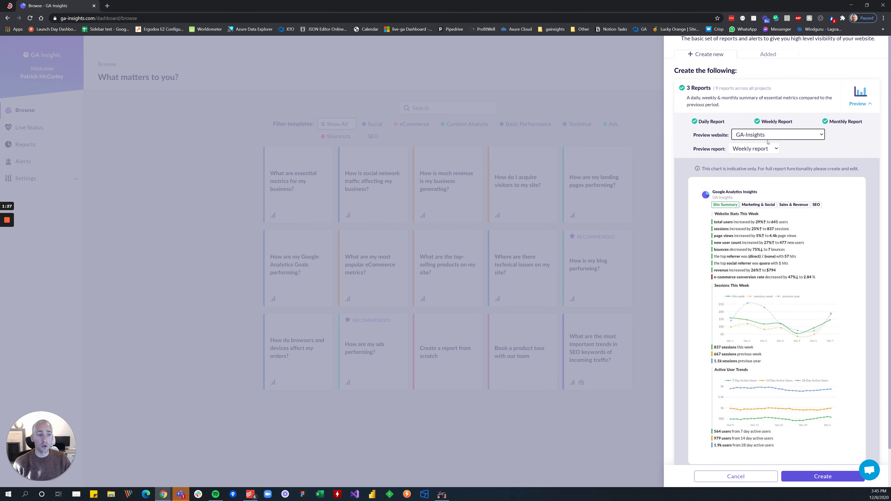
pyautogui.click(772, 135)
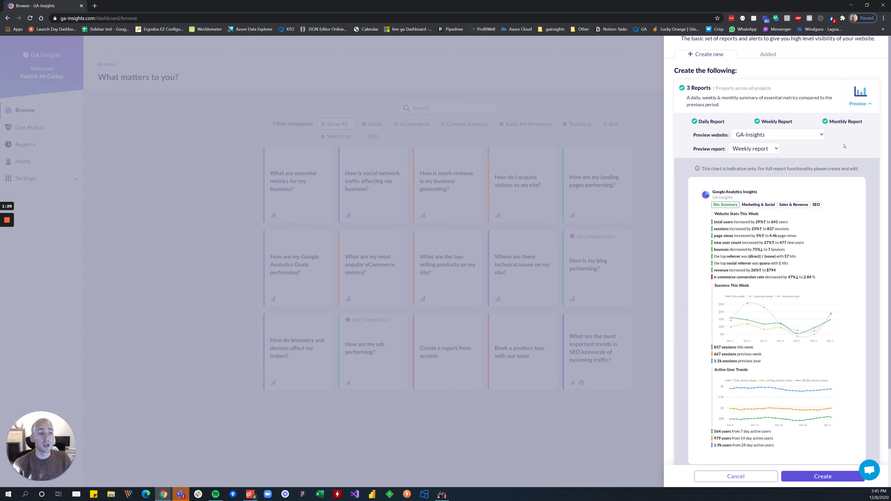
pyautogui.click(791, 131)
pyautogui.scroll(-3, 763, 254)
pyautogui.scroll(4, 763, 253)
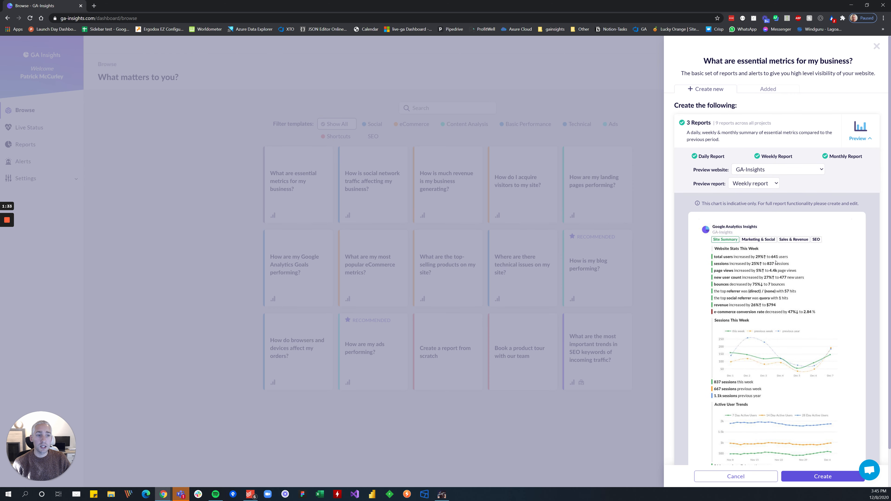
pyautogui.scroll(-5, 772, 259)
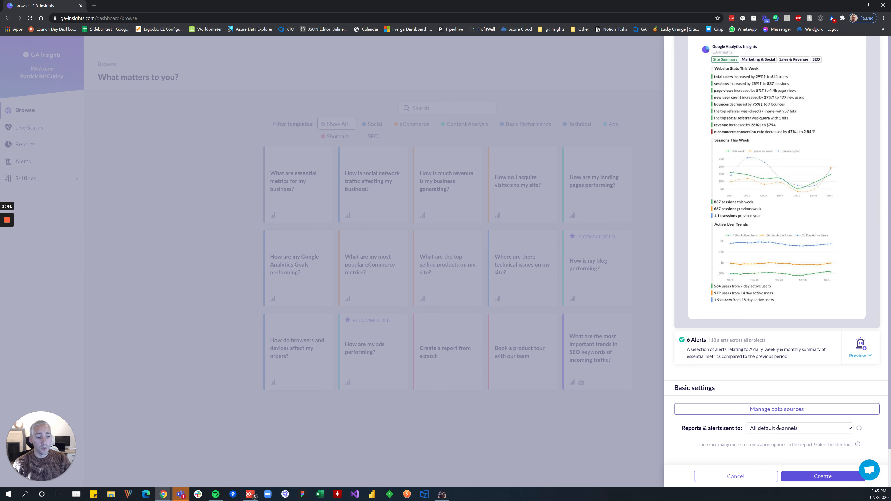
# Open the data source management page in a separate browser tab and switch to it.
pyautogui.rightClick(773, 410)
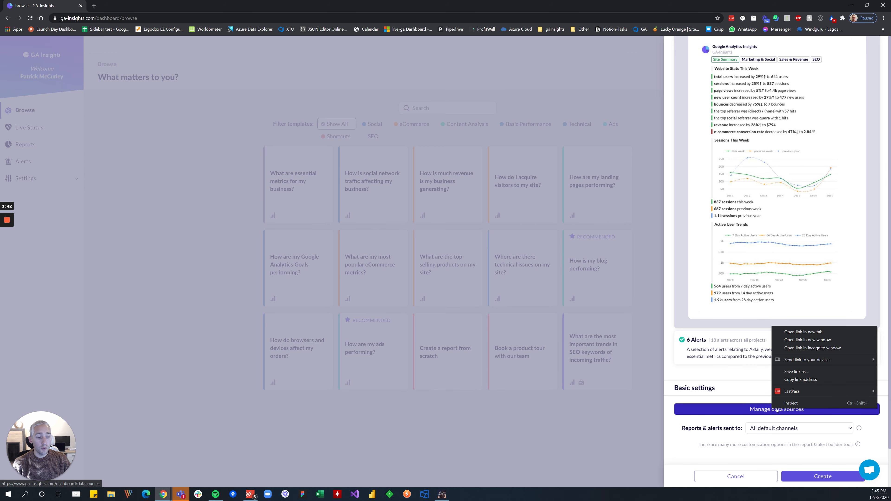
pyautogui.click(792, 332)
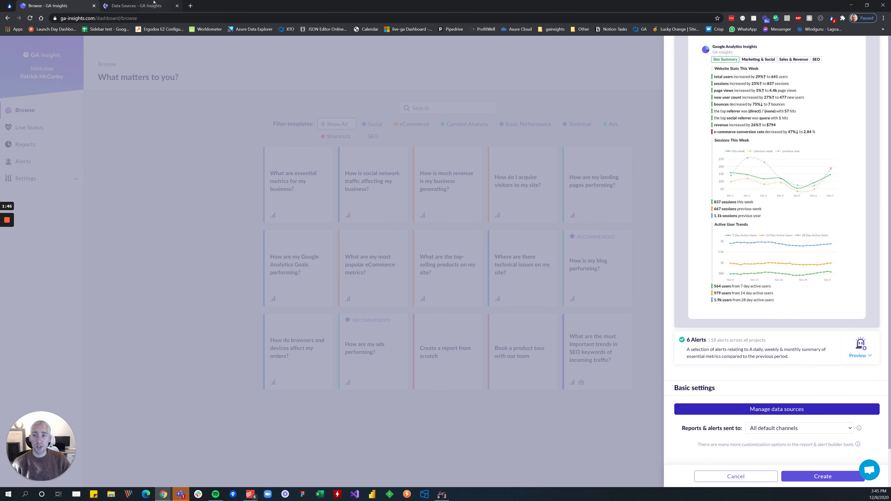
pyautogui.click(148, 5)
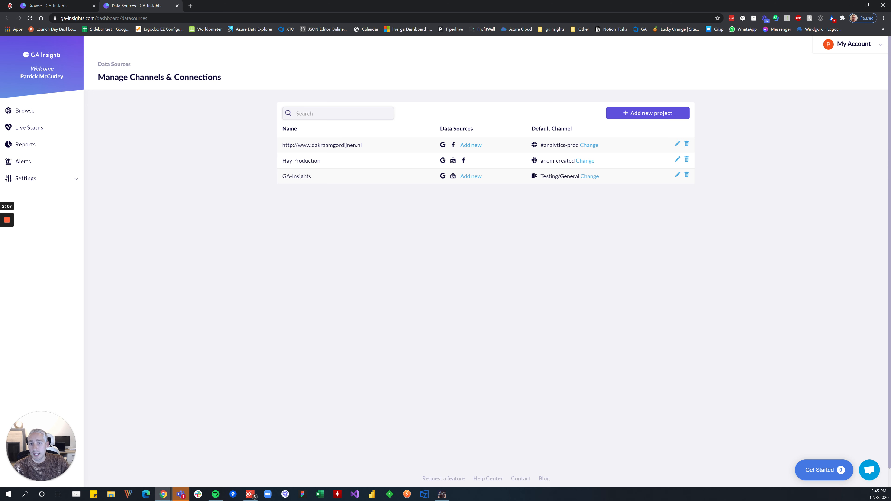
# Change the Hay Production project's default channel to the Teams channel Testing/General and save the update.
pyautogui.click(574, 162)
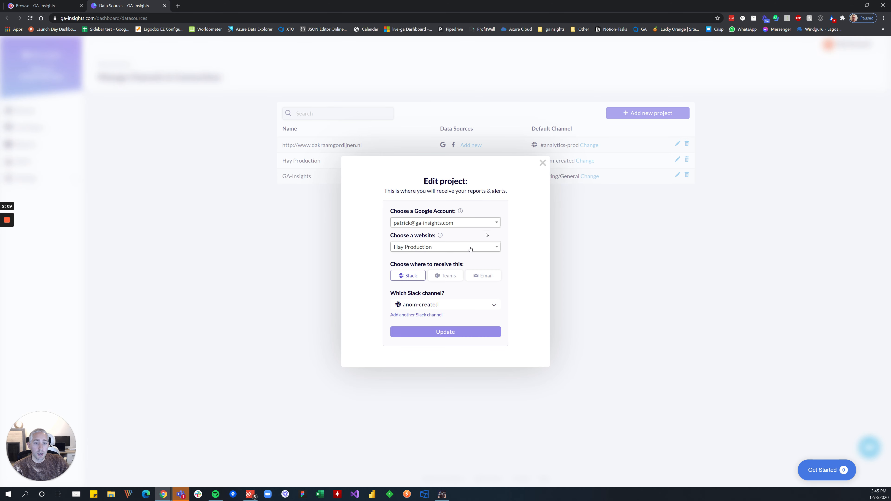
pyautogui.click(437, 276)
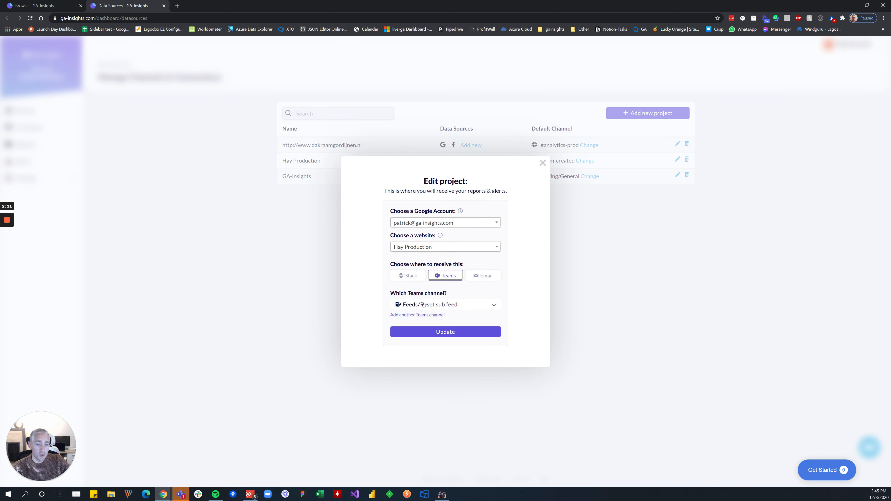
pyautogui.click(425, 304)
pyautogui.click(424, 316)
pyautogui.click(428, 331)
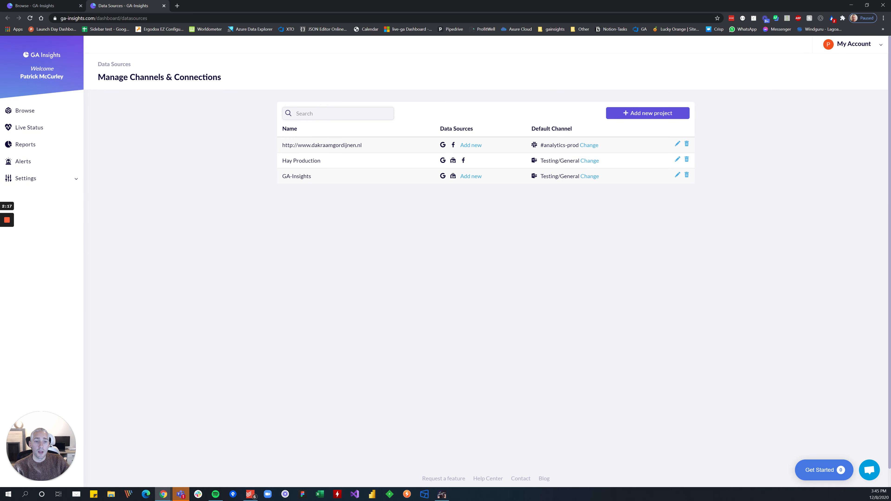
# Return to the essential metrics template and create its reports and alerts for all default channels.
pyautogui.click(40, 3)
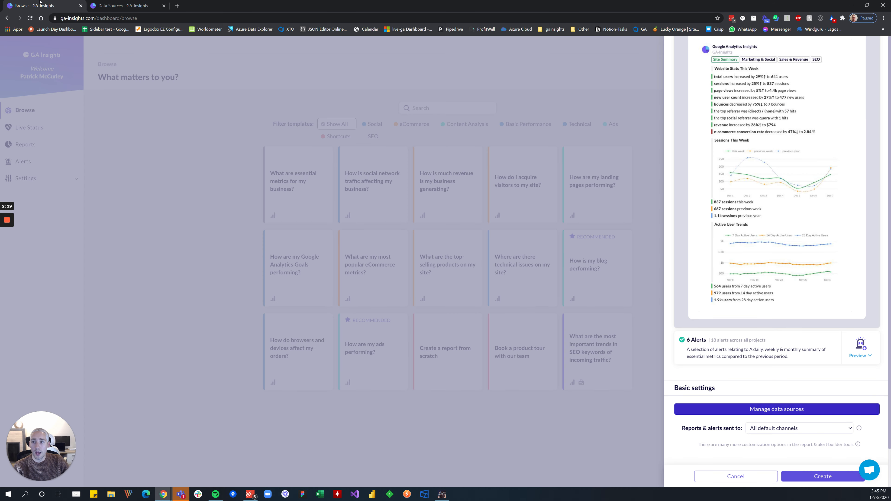
pyautogui.scroll(5, 796, 227)
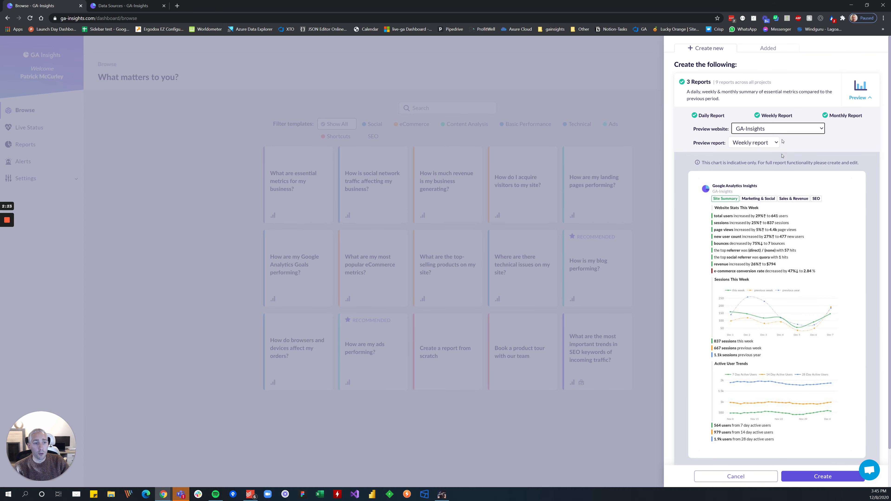
pyautogui.scroll(-4, 782, 140)
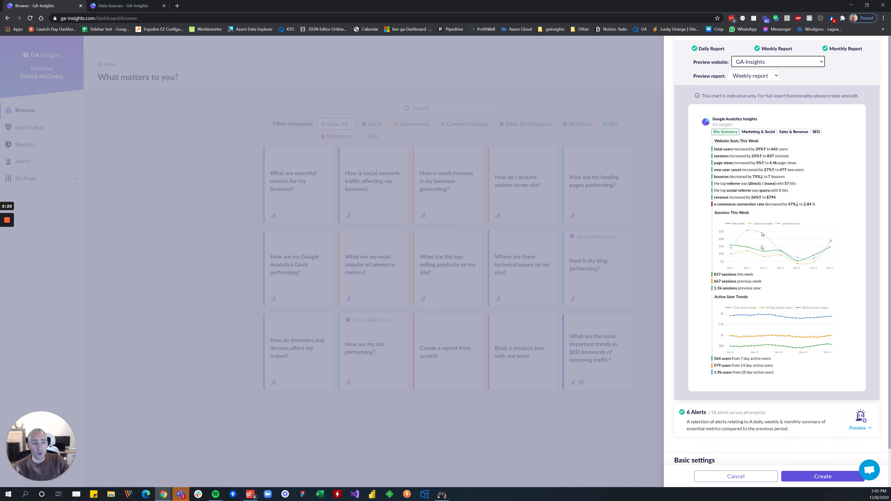
pyautogui.click(826, 480)
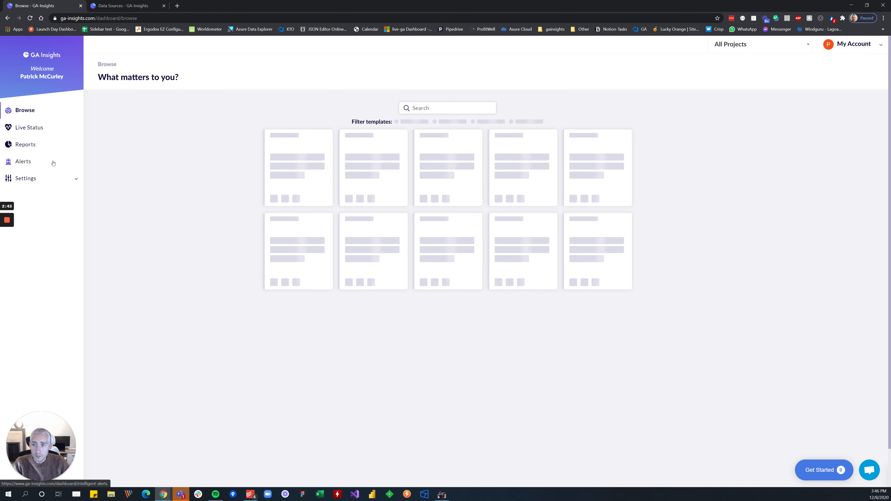
# Open the scheduled reports in a separate browser tab and edit the weekly essential metrics report for GA-Insights.
pyautogui.rightClick(29, 148)
pyautogui.click(49, 150)
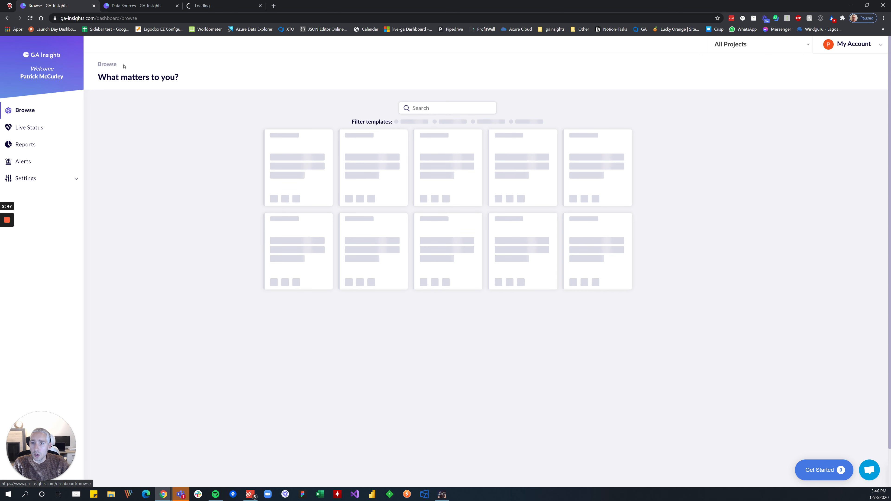
pyautogui.click(205, 7)
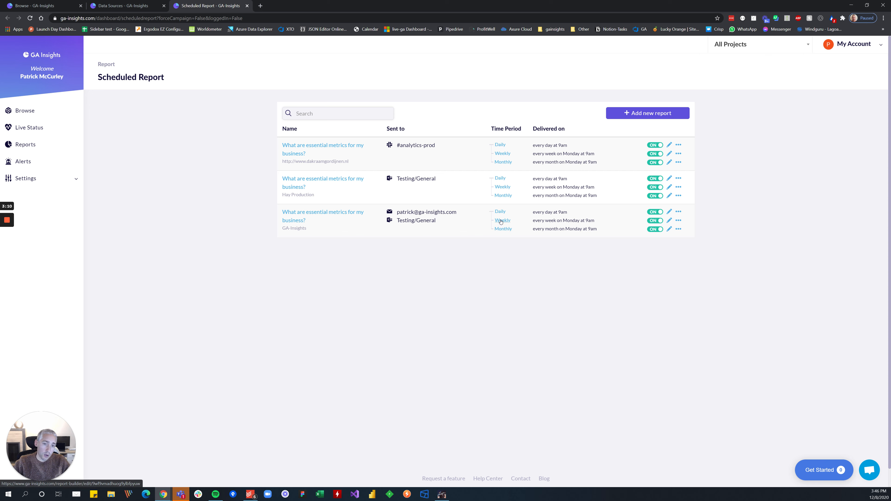
pyautogui.click(501, 221)
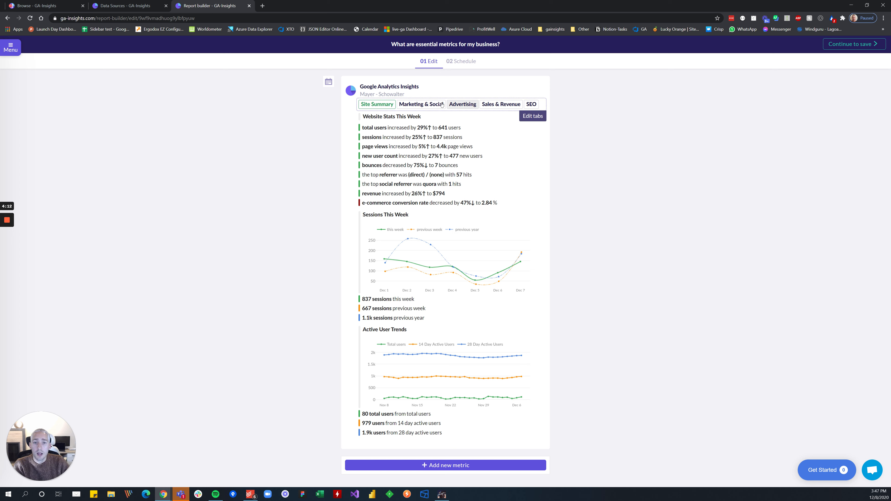
# Examine the report's Marketing & Social section, including campaigns, social channels and organic landing pages.
pyautogui.click(416, 104)
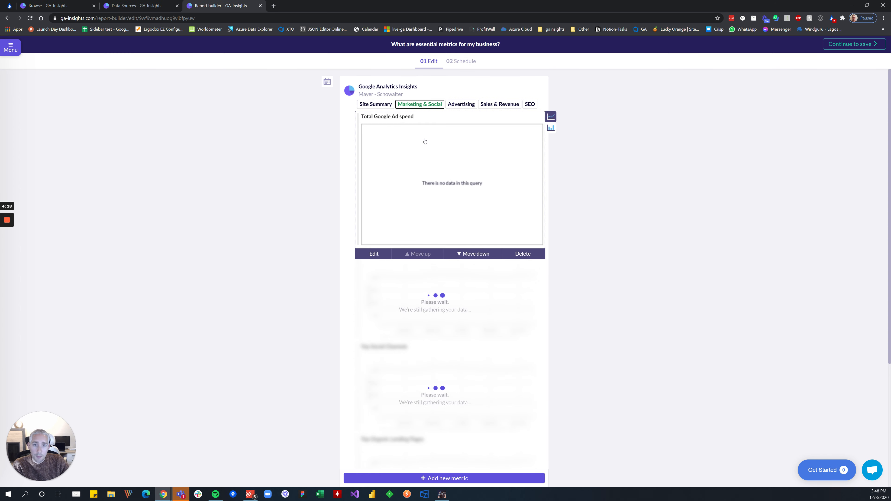
pyautogui.scroll(-1, 571, 206)
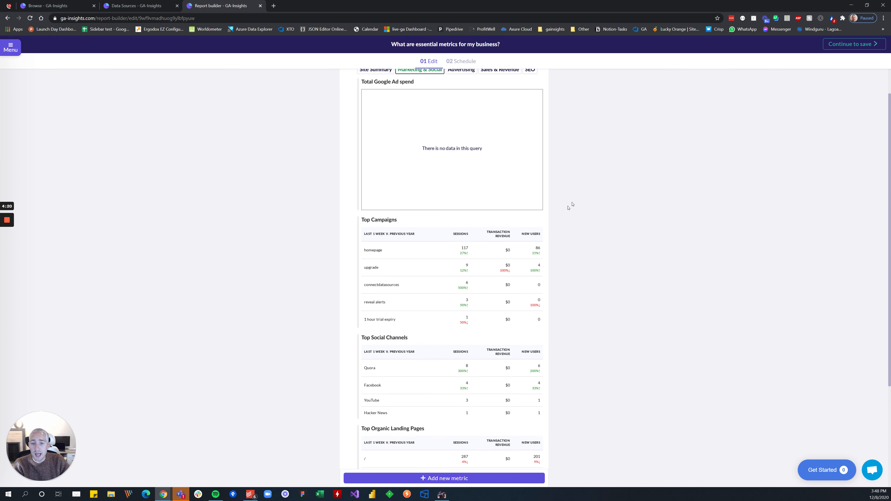
pyautogui.scroll(1, 473, 242)
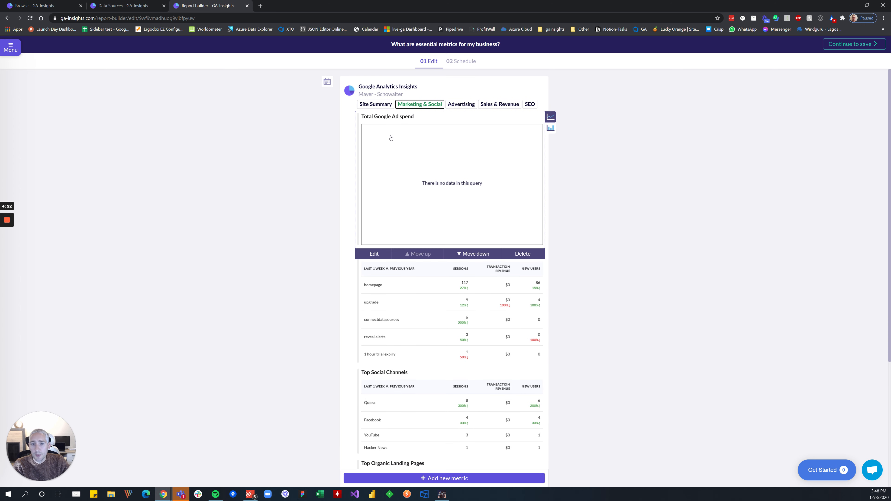
pyautogui.scroll(-3, 410, 179)
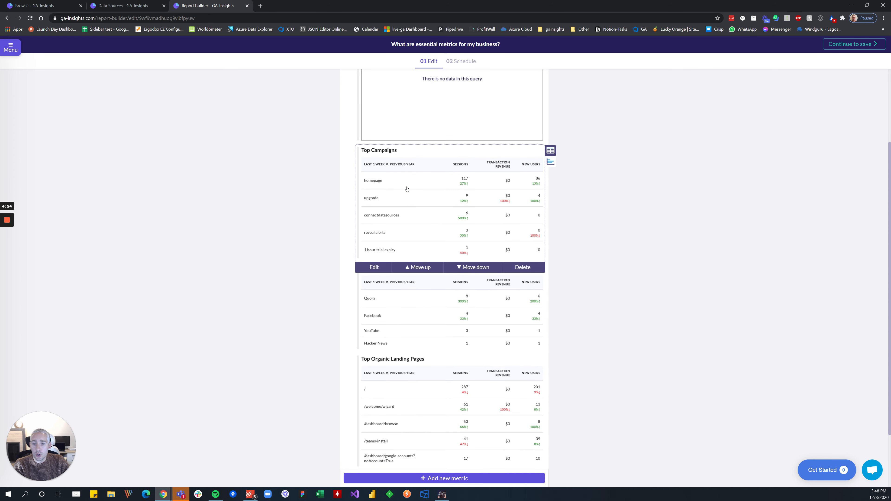
pyautogui.scroll(-1, 407, 190)
pyautogui.scroll(-1, 429, 262)
pyautogui.scroll(5, 428, 262)
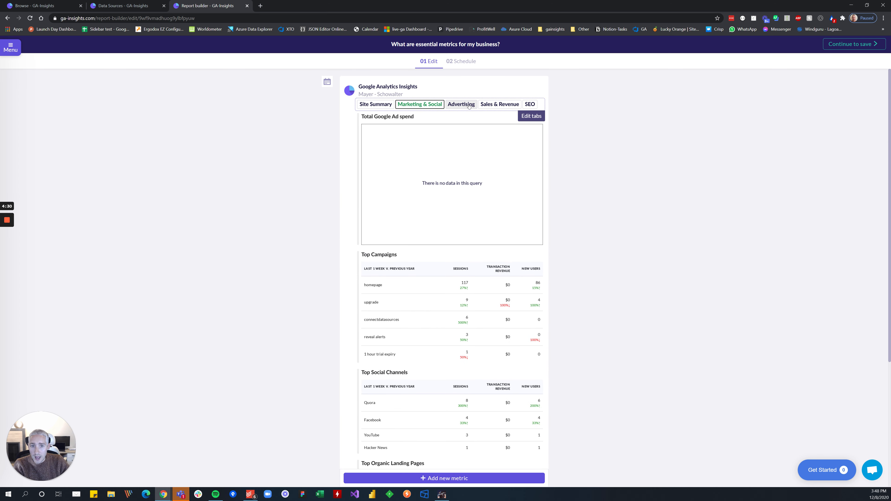
# Review the report's SEO section and its Advertising section.
pyautogui.click(530, 105)
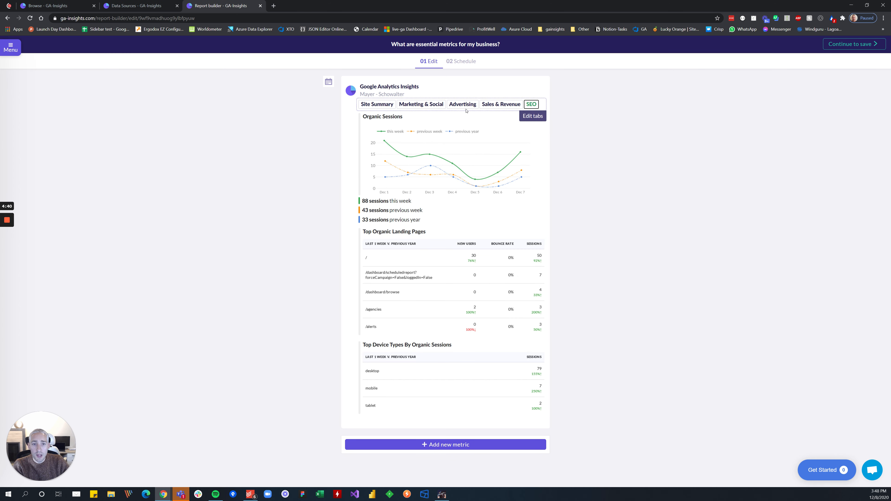
pyautogui.click(453, 105)
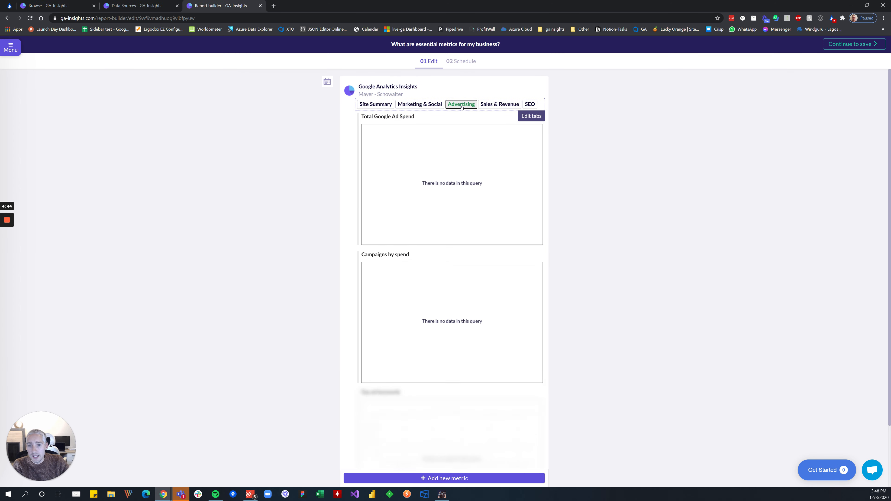
pyautogui.scroll(-3, 387, 161)
pyautogui.scroll(3, 398, 178)
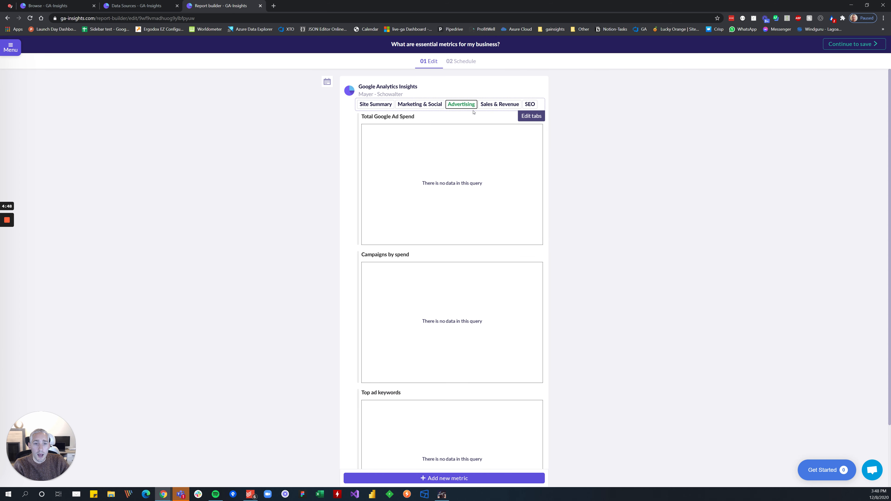
# Delete the report's Advertising tab, name the empty replacement tab "Social" and open it.
pyautogui.click(530, 116)
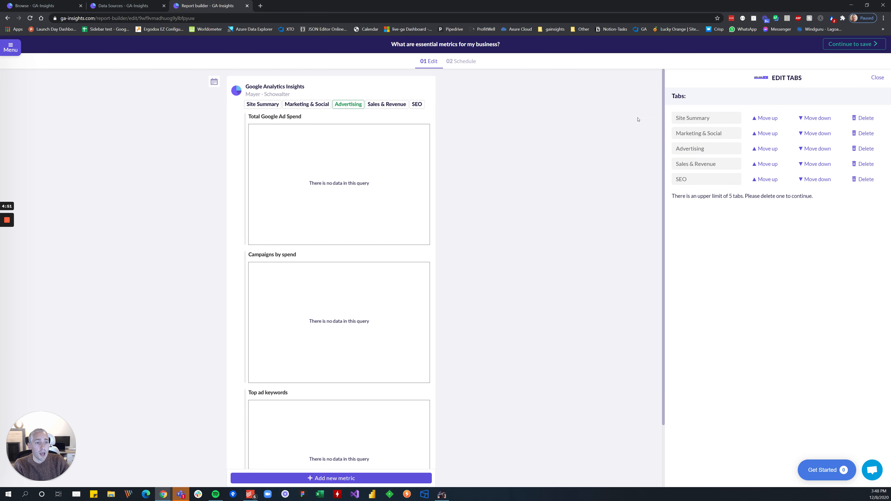
pyautogui.click(862, 149)
pyautogui.click(690, 181)
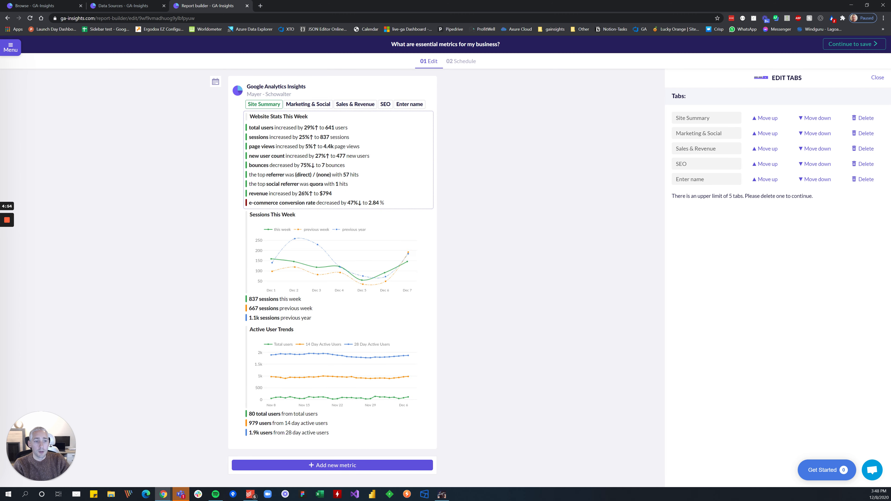
pyautogui.hotkey('ctrl', 'a')
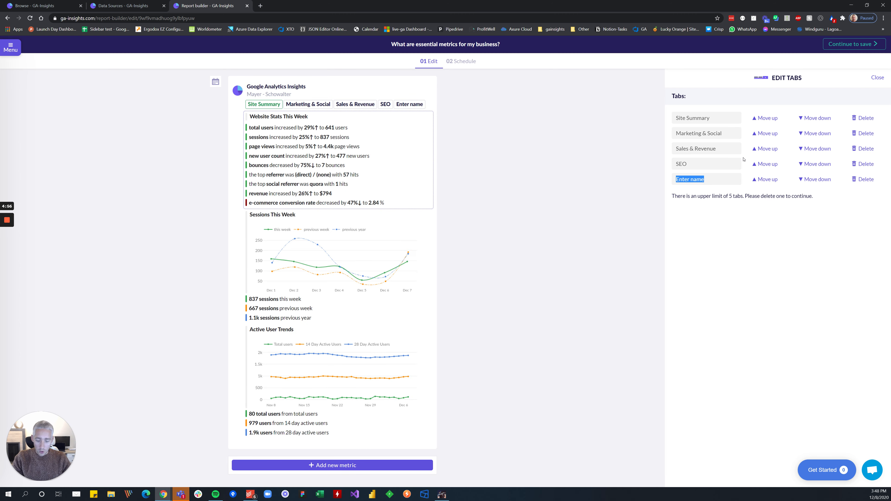
pyautogui.write('Soic')
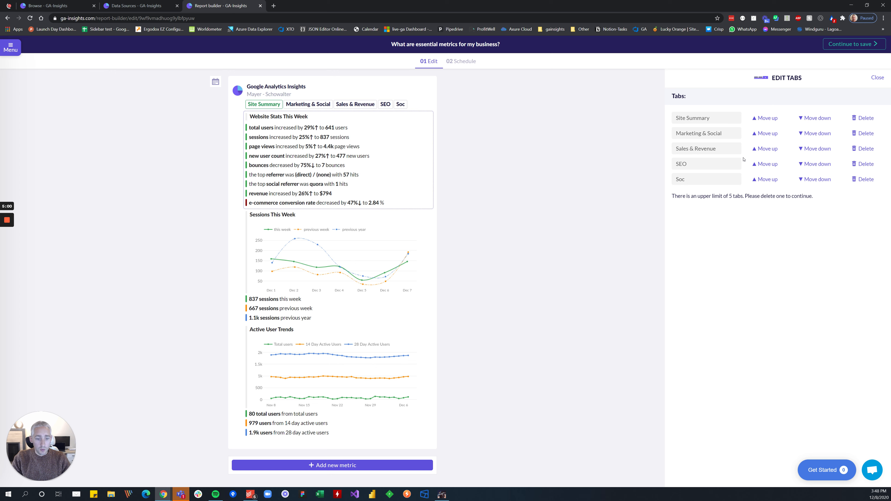
pyautogui.write('ial')
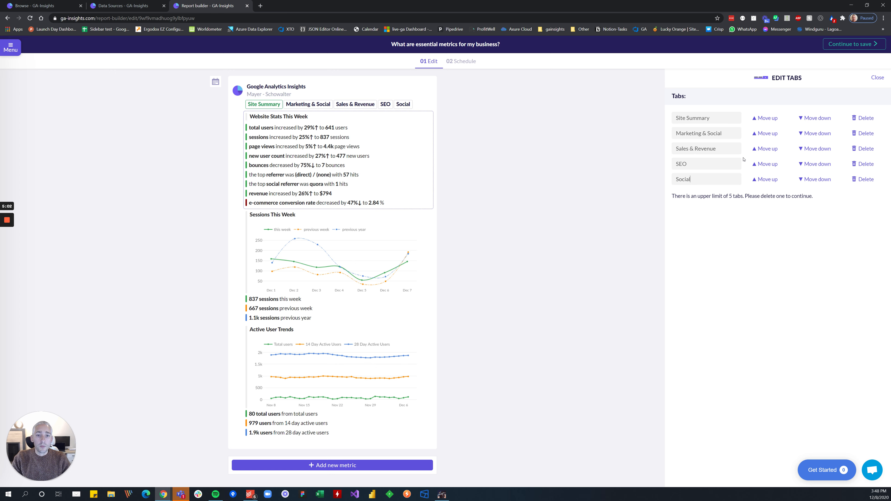
pyautogui.click(403, 104)
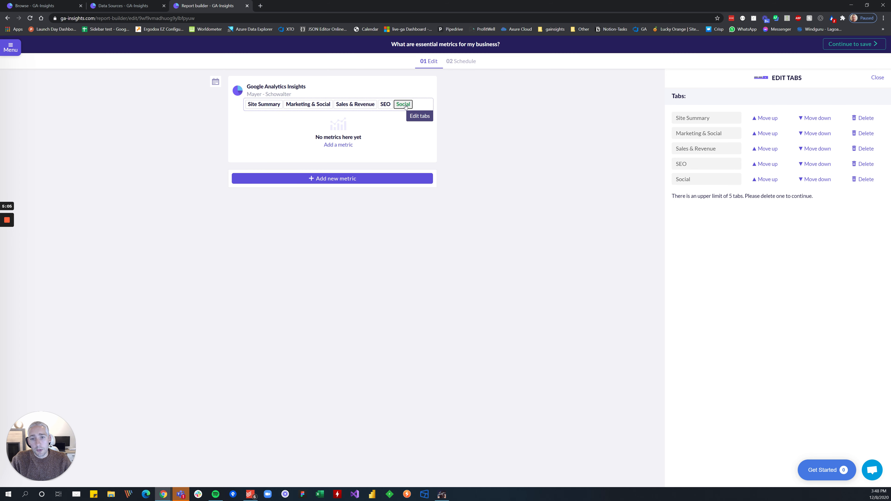
# Try the Average Page Load Time performance metric in the Social tab and delete it.
pyautogui.click(340, 146)
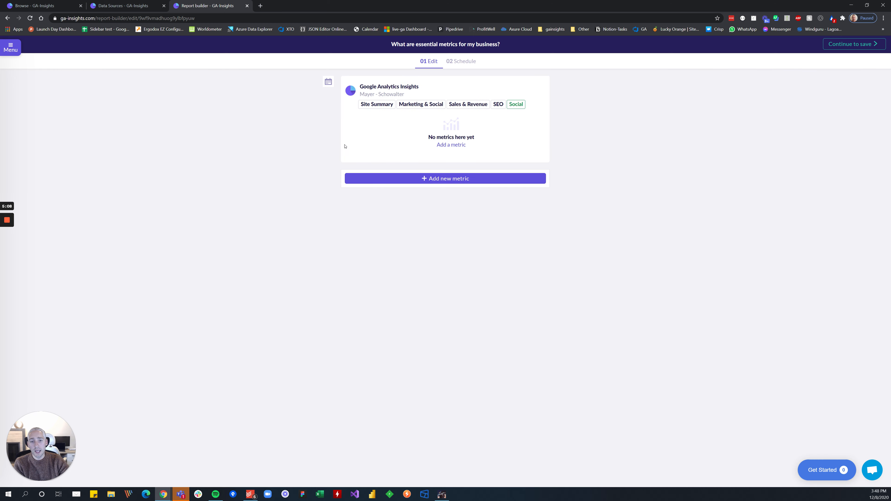
pyautogui.click(437, 146)
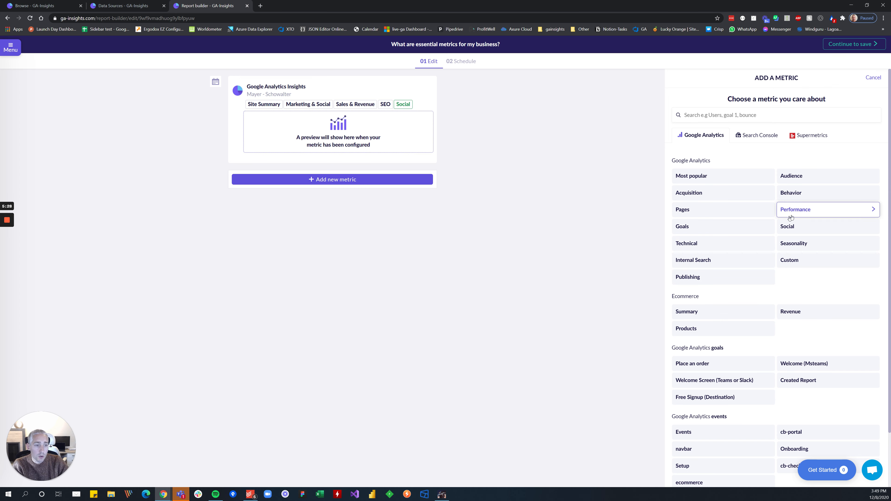
pyautogui.click(802, 209)
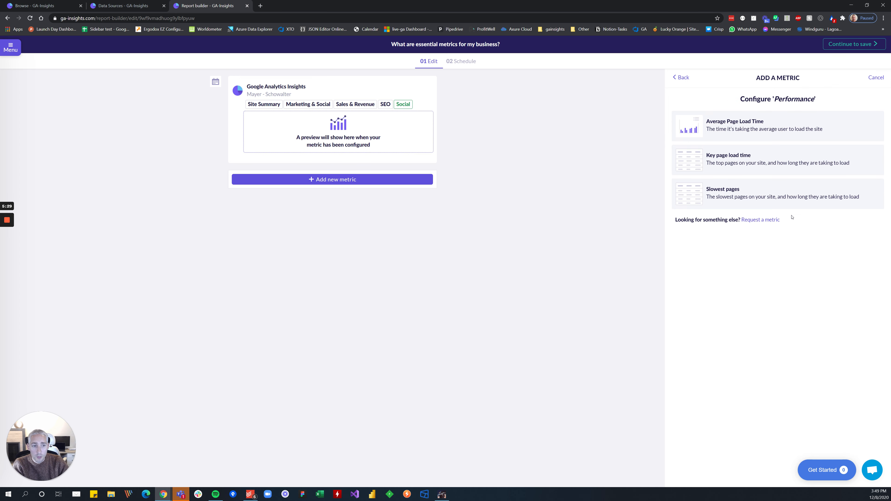
pyautogui.click(757, 128)
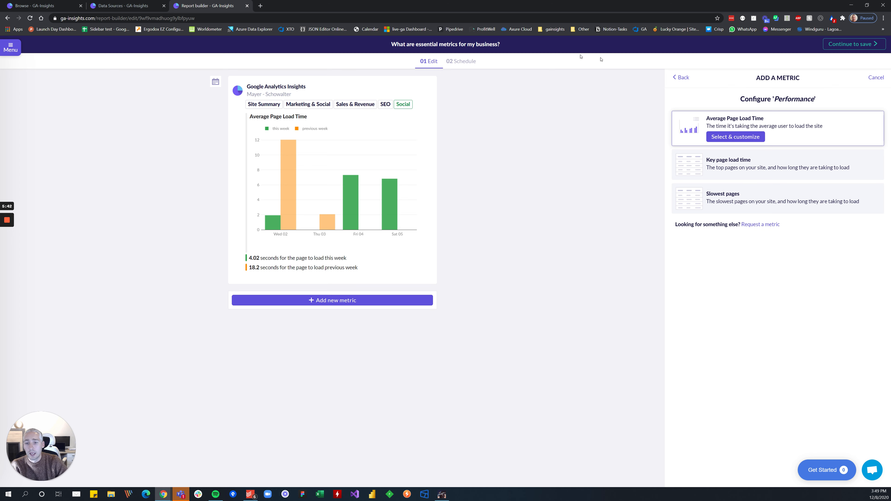
pyautogui.moveTo(336, 149)
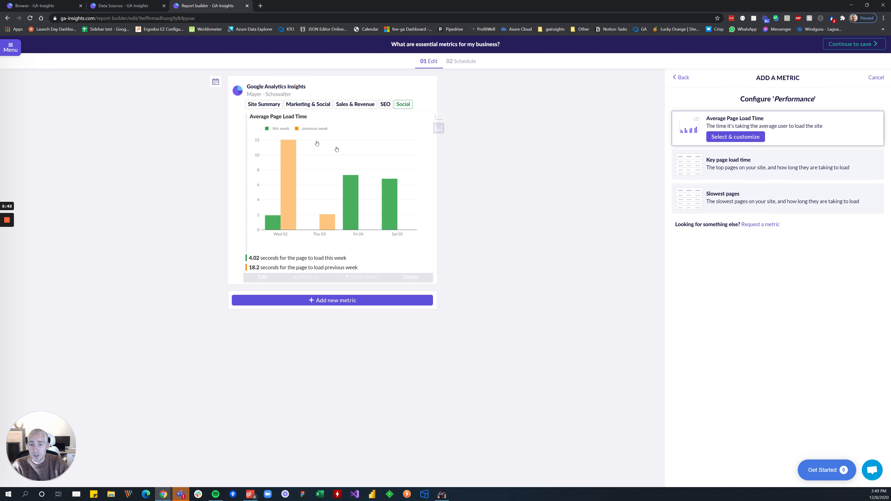
pyautogui.click(340, 215)
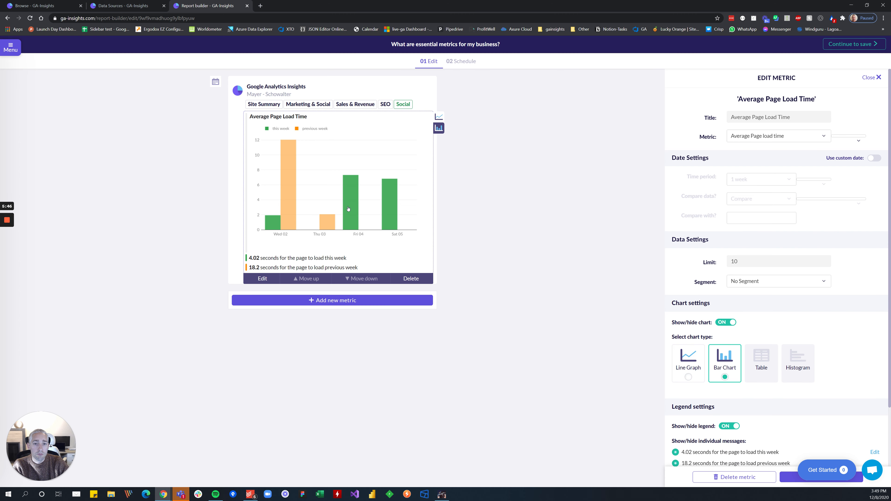
pyautogui.click(411, 278)
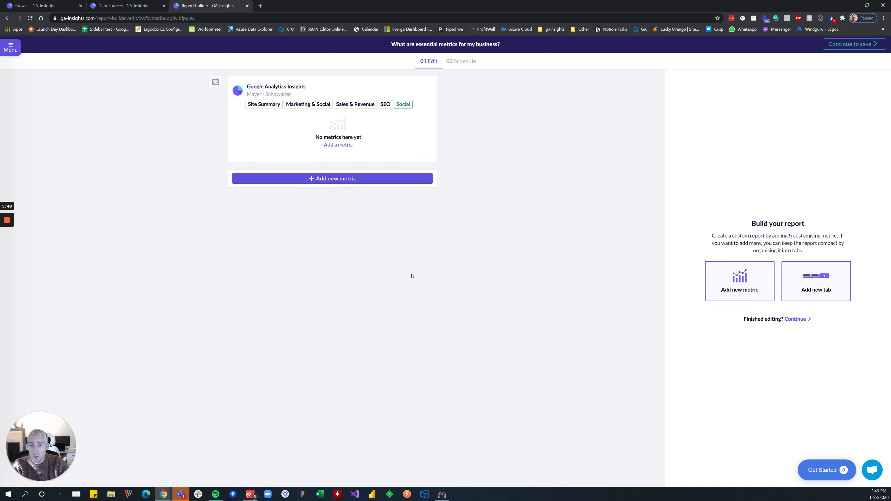
# Add the Most Popular Pages For New Users metric from the Google Analytics most popular metrics to the Social tab.
pyautogui.click(347, 146)
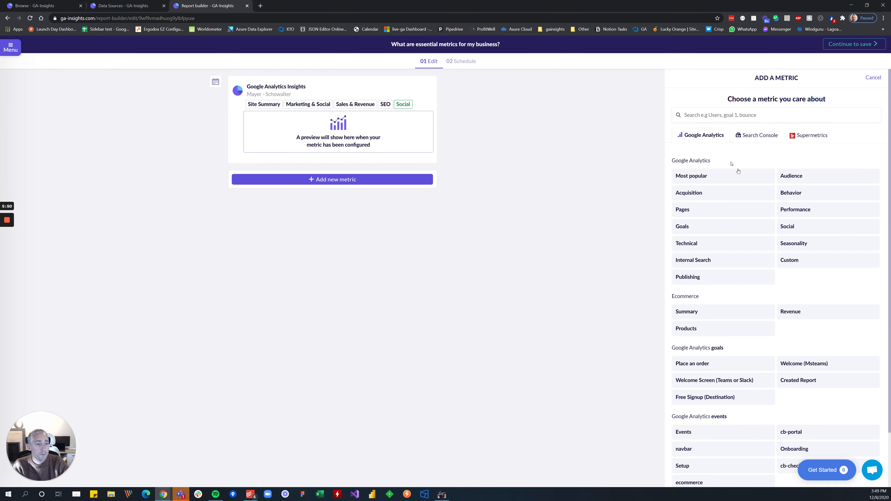
pyautogui.click(731, 176)
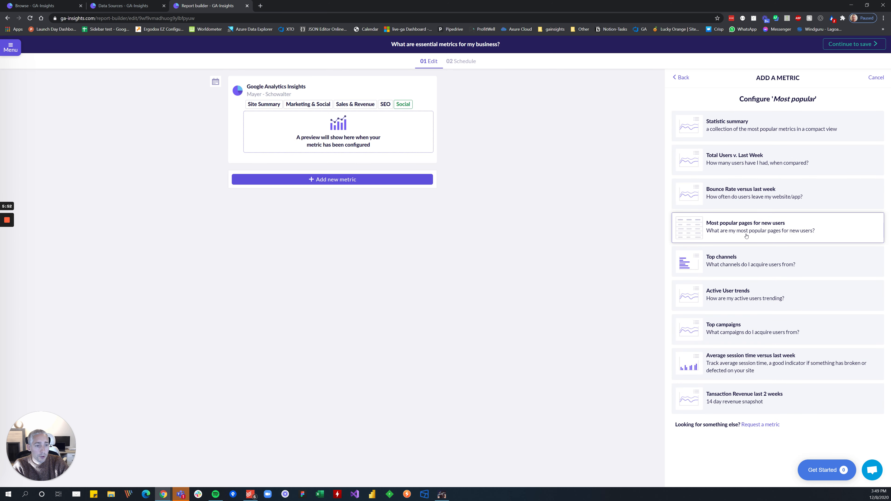
pyautogui.click(682, 77)
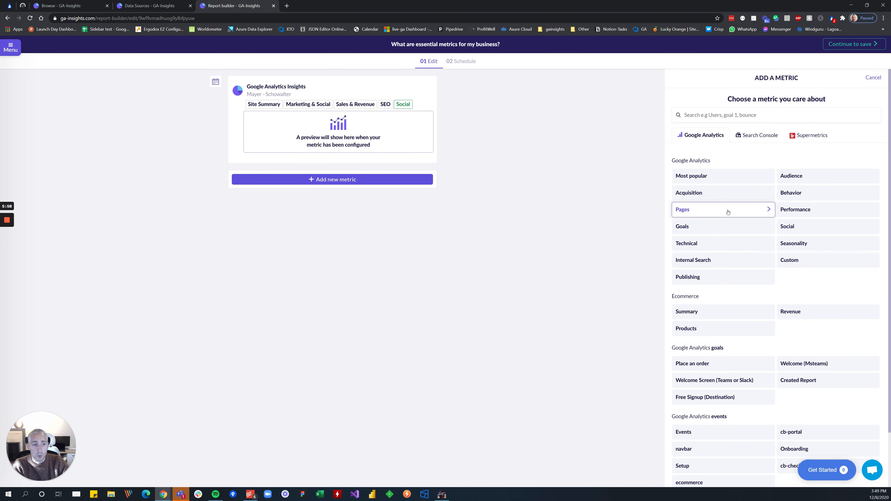
pyautogui.click(744, 137)
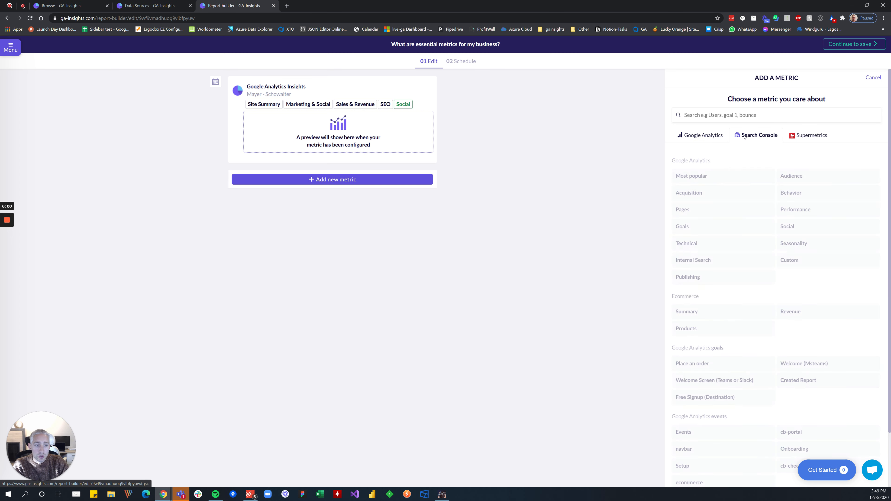
pyautogui.click(714, 135)
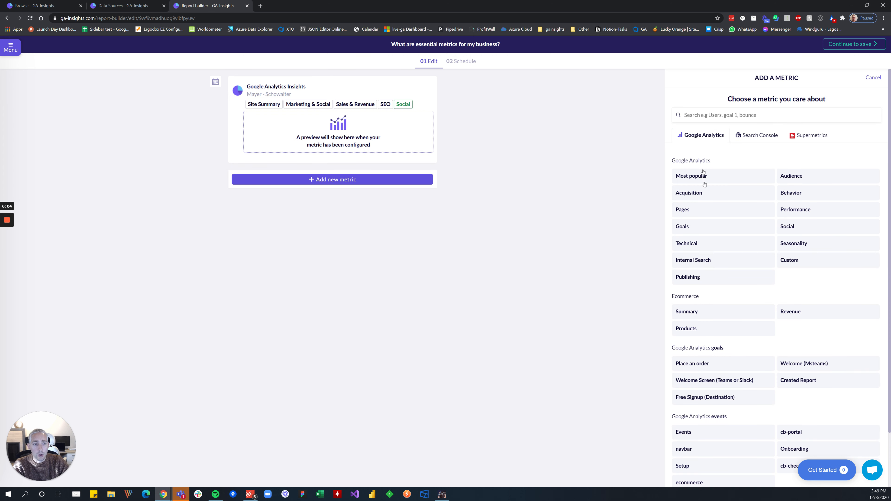
pyautogui.click(744, 178)
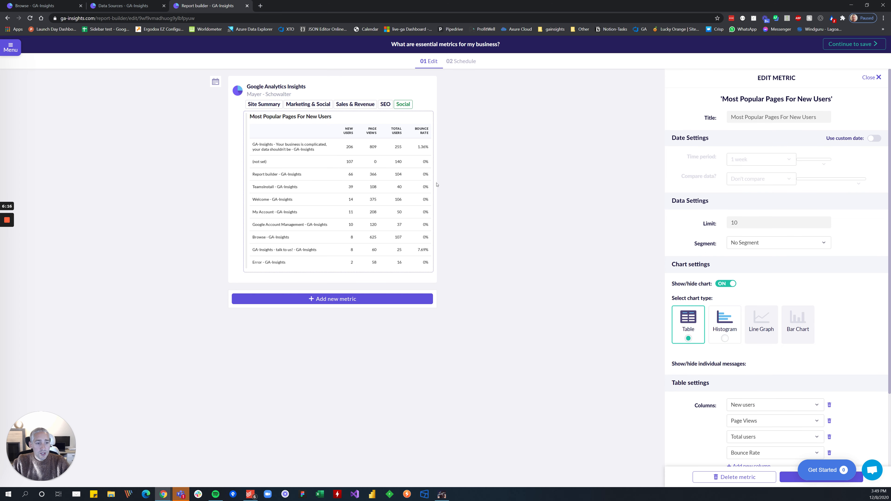
# Give the popular pages metric a custom date setting that compares 1 week of data with Previous Week.
pyautogui.click(778, 179)
pyautogui.click(757, 207)
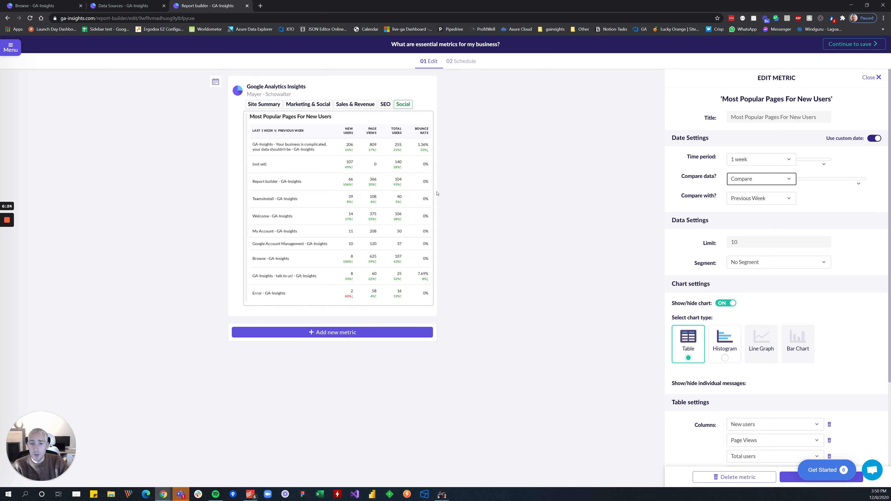
pyautogui.moveTo(311, 216)
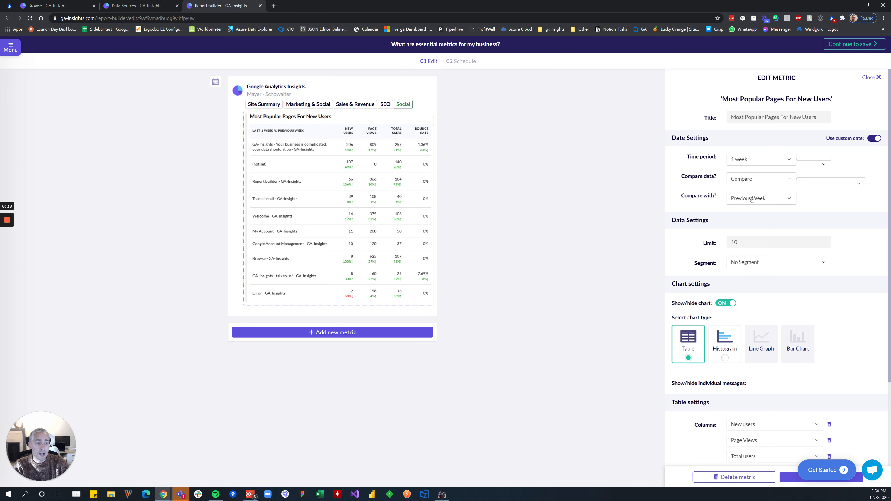
# Review the popular pages metric's table columns, segment choices and time period choices, and close its settings.
pyautogui.scroll(-4, 766, 256)
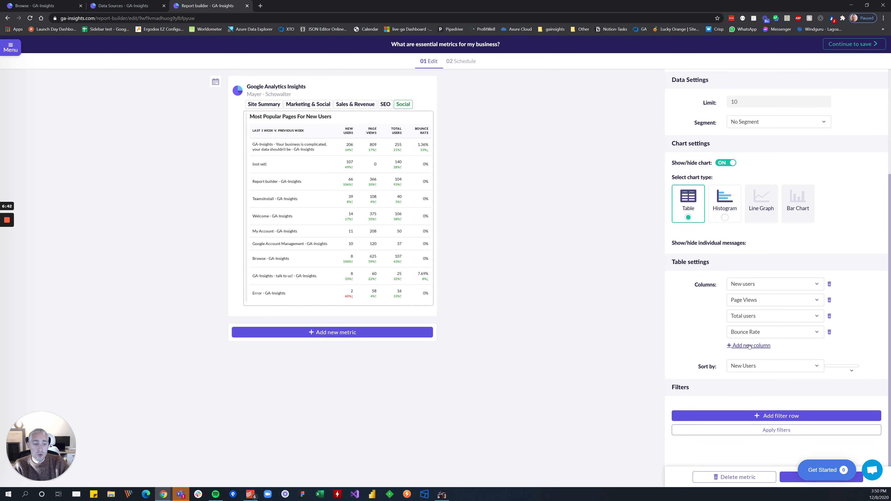
pyautogui.scroll(4, 732, 292)
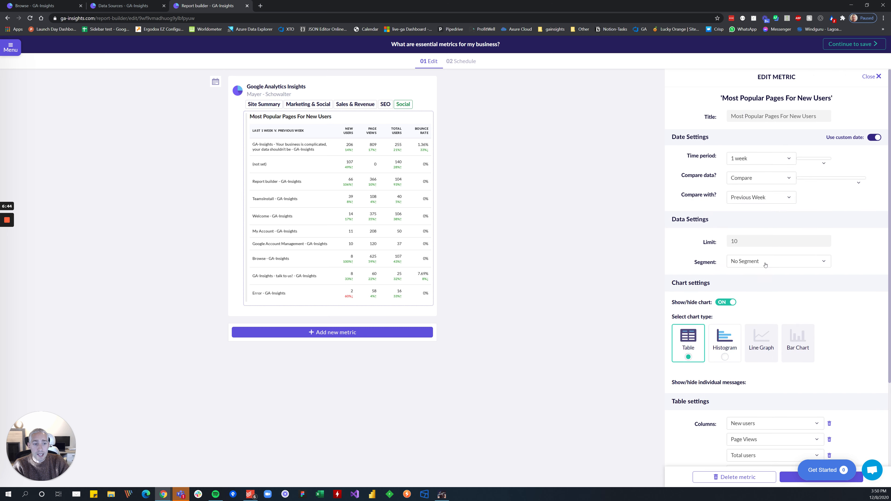
pyautogui.click(773, 260)
pyautogui.scroll(-5, 772, 299)
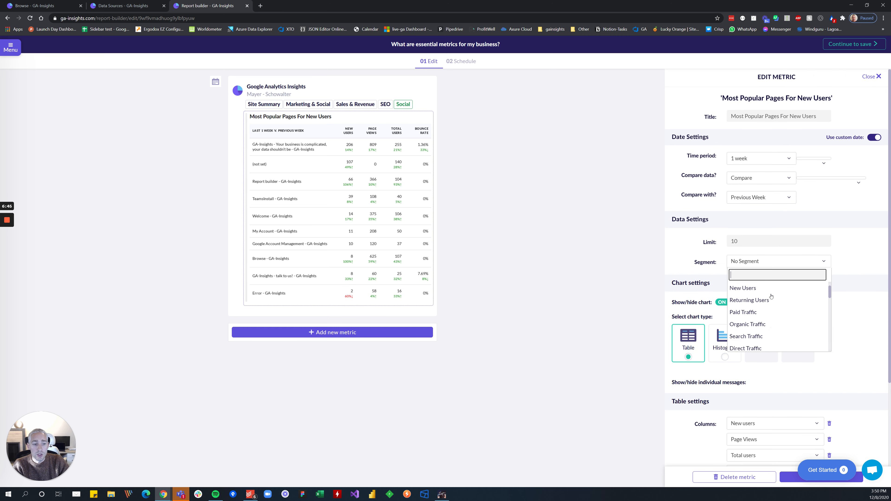
pyautogui.click(865, 277)
pyautogui.click(752, 155)
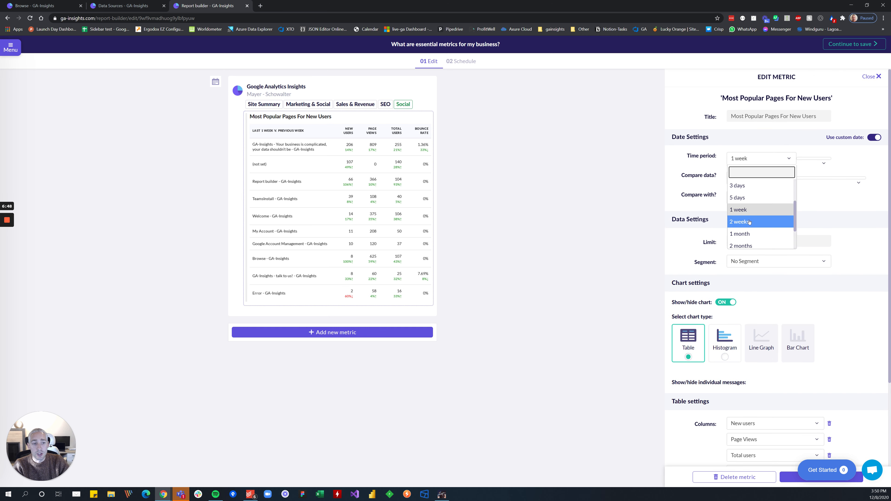
pyautogui.click(526, 178)
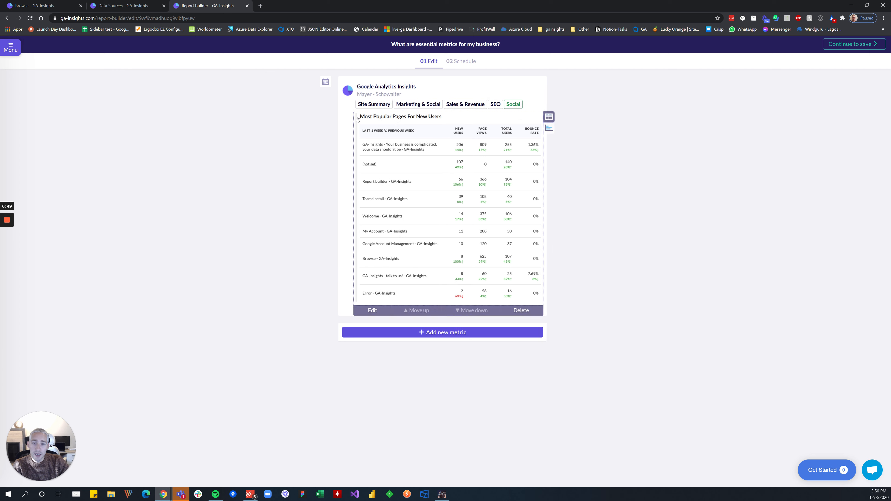
# Update all metrics in the report to a 2-week time period and check the Marketing & Social and Sales & Revenue sections.
pyautogui.click(392, 104)
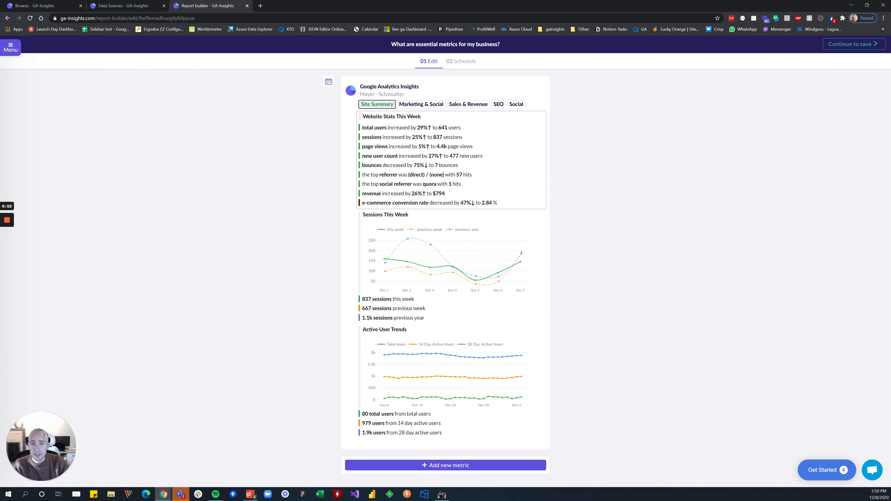
pyautogui.click(328, 81)
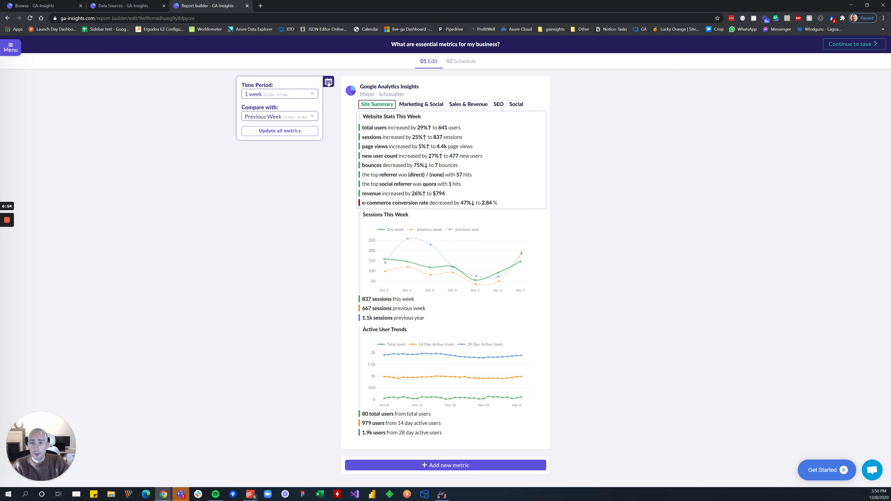
pyautogui.click(265, 95)
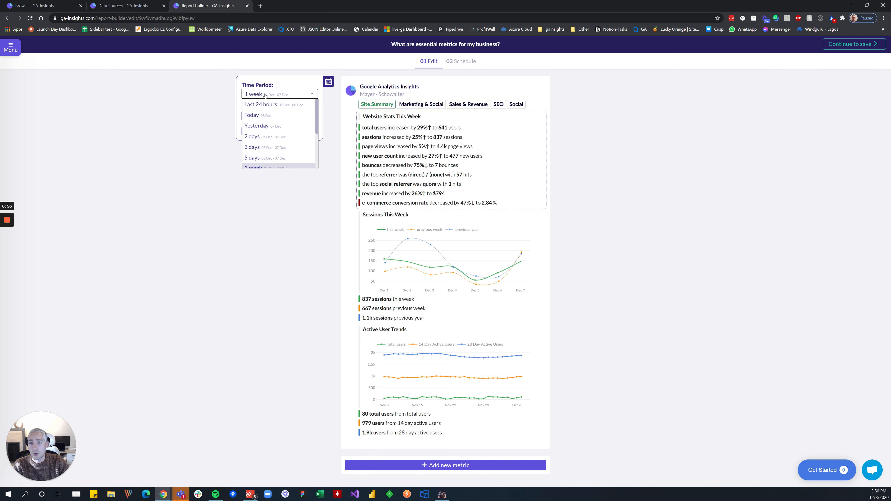
pyautogui.scroll(1, 269, 140)
pyautogui.click(268, 144)
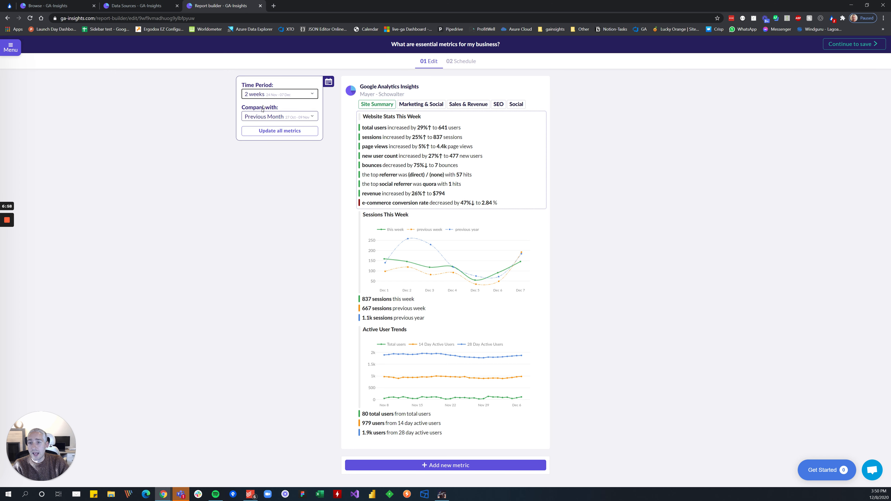
pyautogui.click(271, 130)
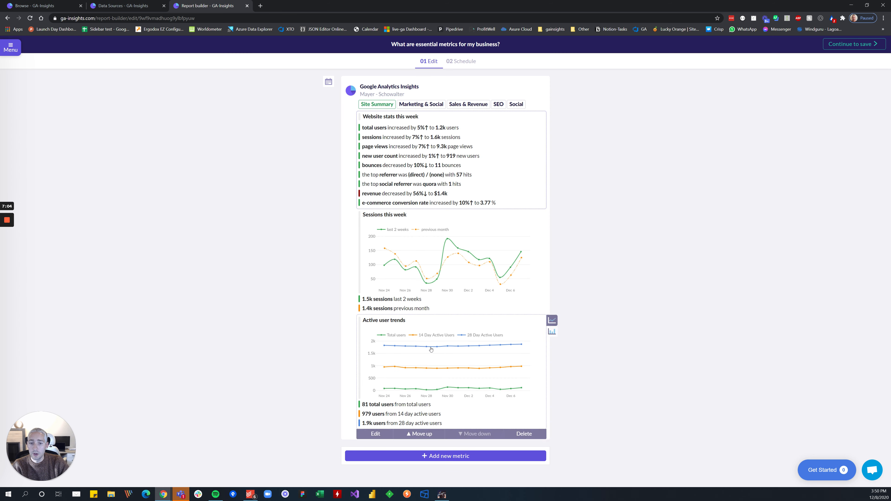
pyautogui.click(419, 104)
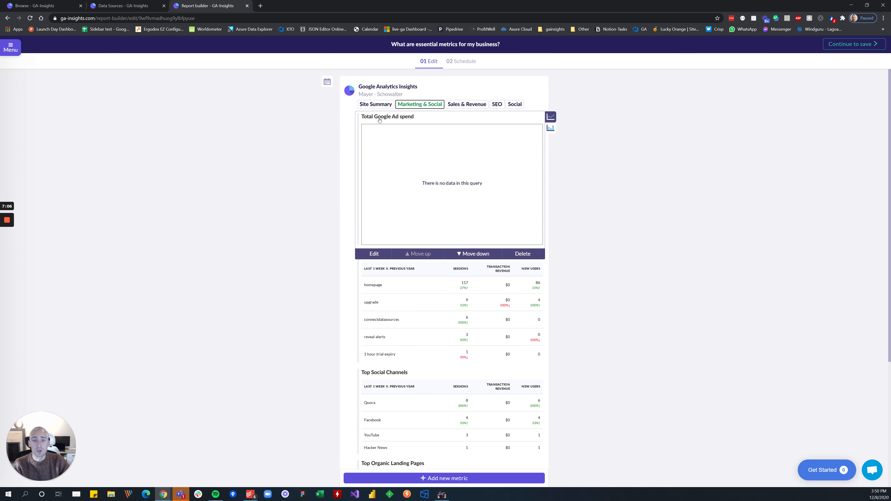
pyautogui.click(467, 105)
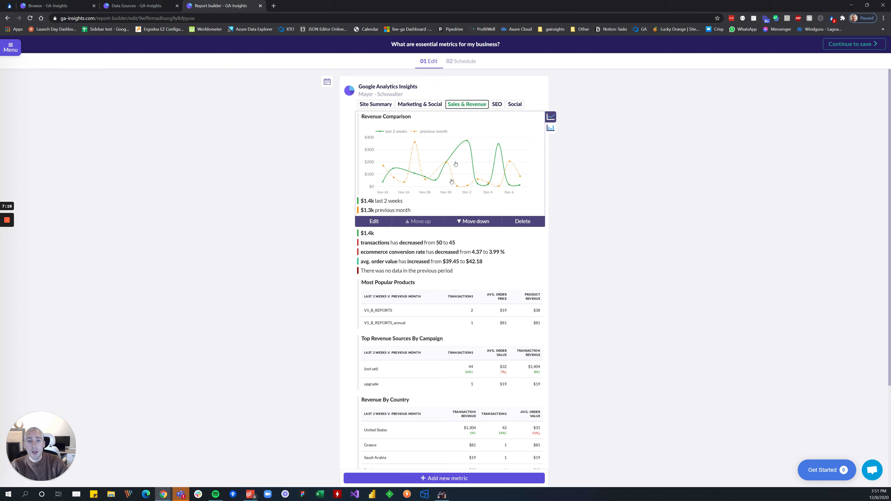
# In the report's schedule, set the title to "Custom title" and the sending time to 07:00.
pyautogui.click(459, 64)
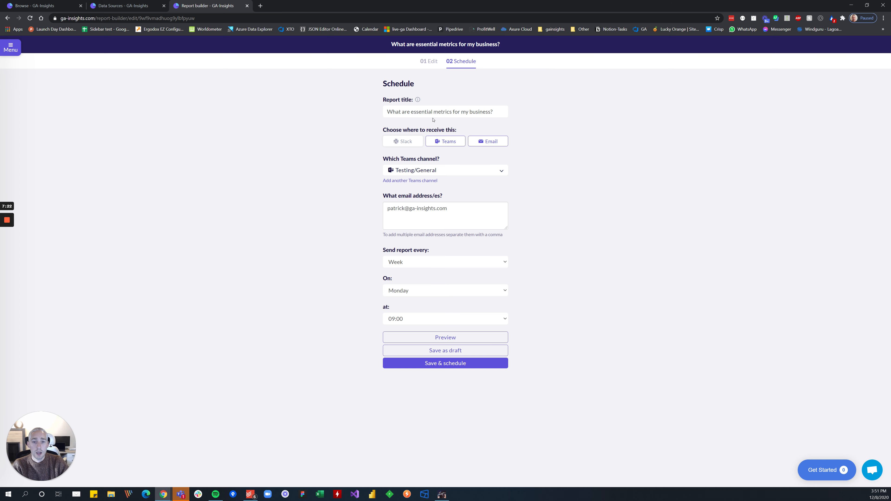
pyautogui.click(436, 170)
pyautogui.click(435, 174)
pyautogui.moveTo(493, 112); pyautogui.dragTo(388, 112)
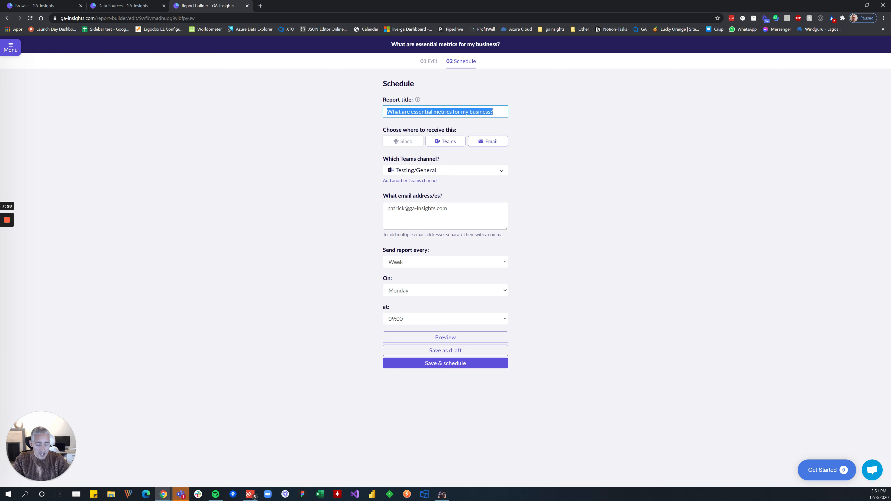
pyautogui.write('Custom title')
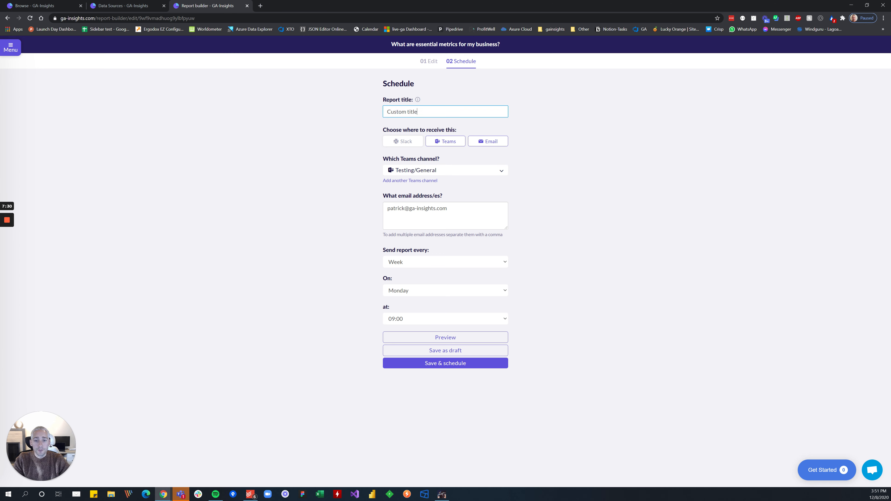
pyautogui.click(402, 318)
pyautogui.click(399, 330)
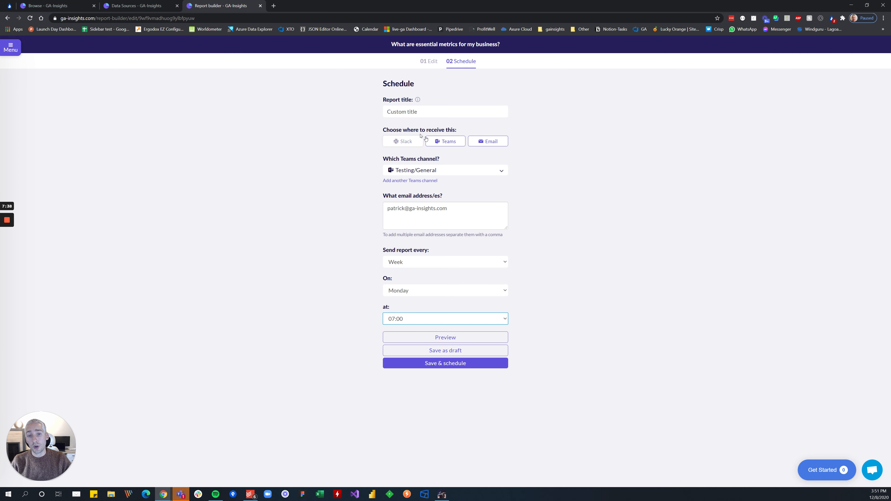
# Switch the report's delivery from Teams to the Slack channel #analytics-prod, and save and schedule the report.
pyautogui.click(407, 141)
pyautogui.click(430, 169)
pyautogui.click(433, 181)
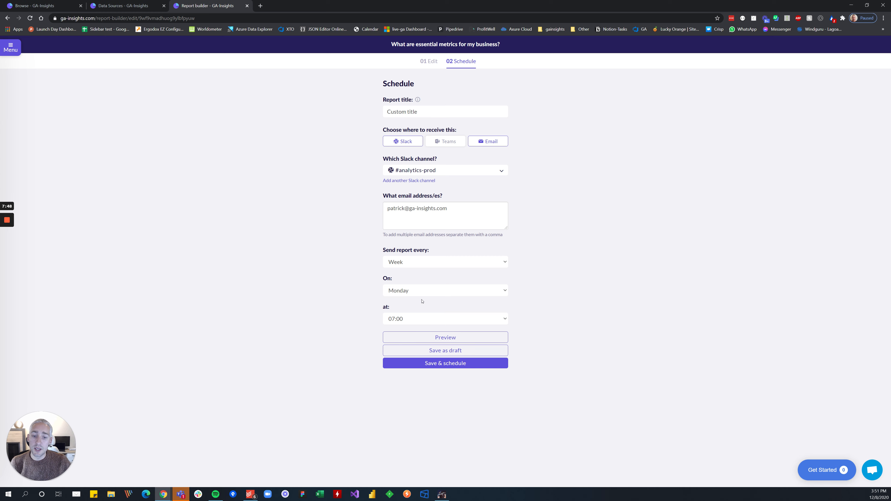
pyautogui.click(430, 364)
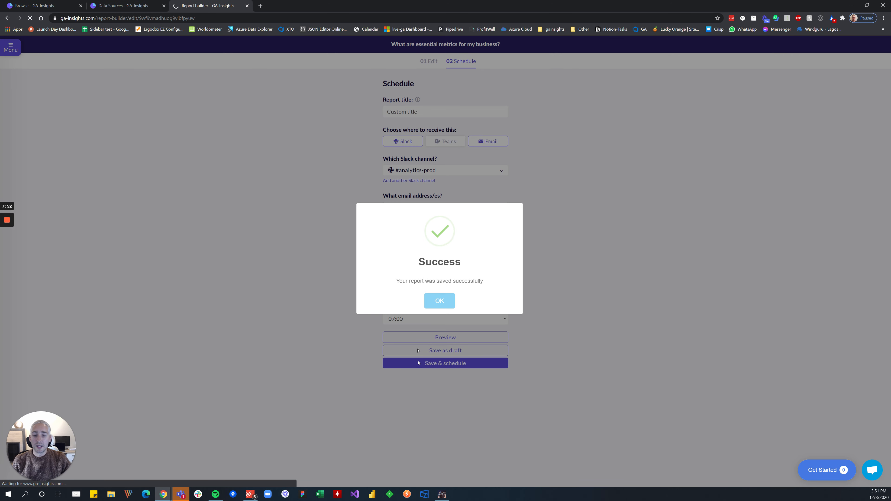
pyautogui.click(447, 300)
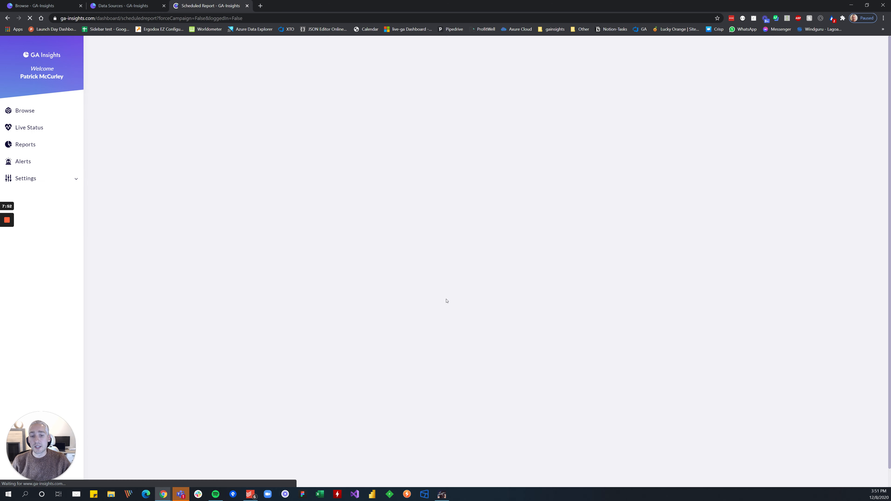